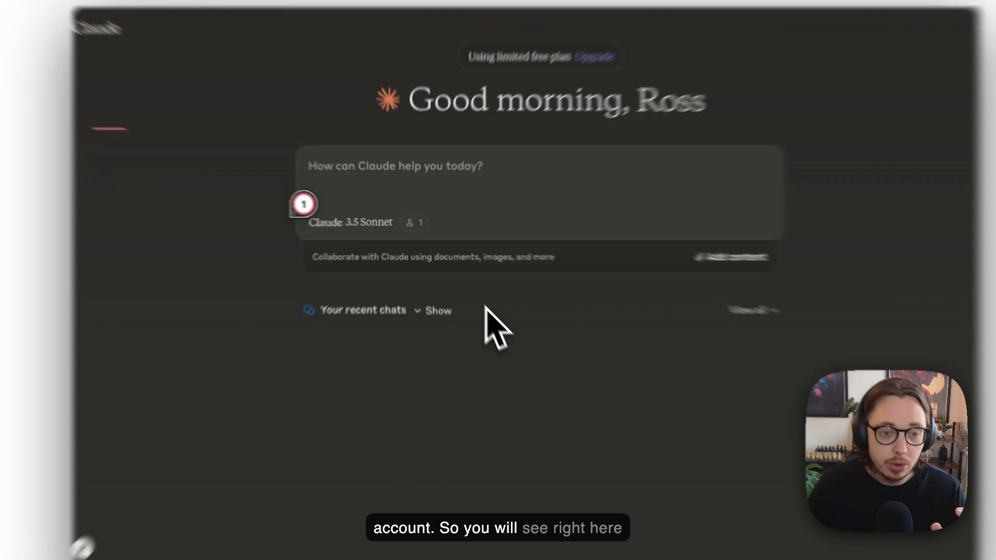
# Check which experimental features are enabled, then dismiss the preview and return home
pyautogui.moveTo(426, 227)
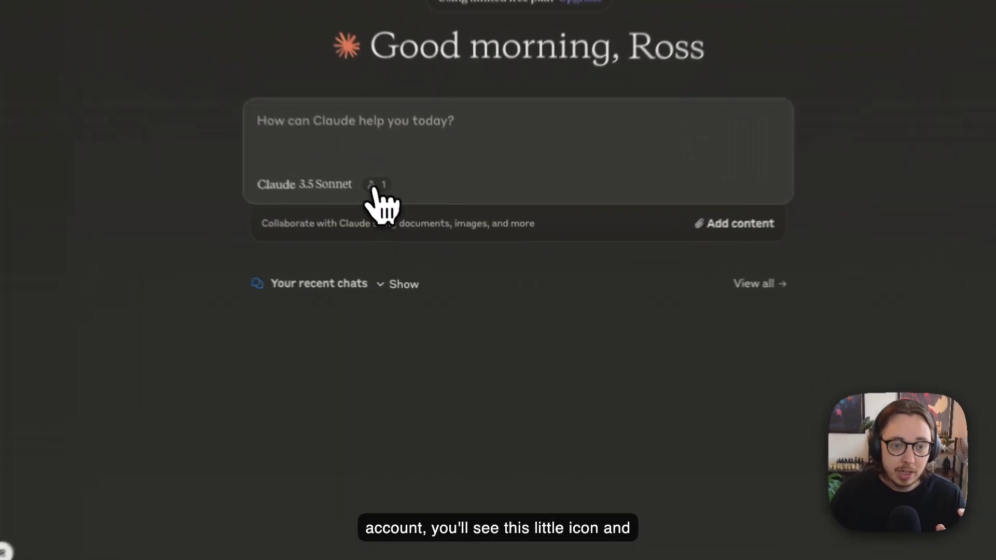
pyautogui.click(410, 221)
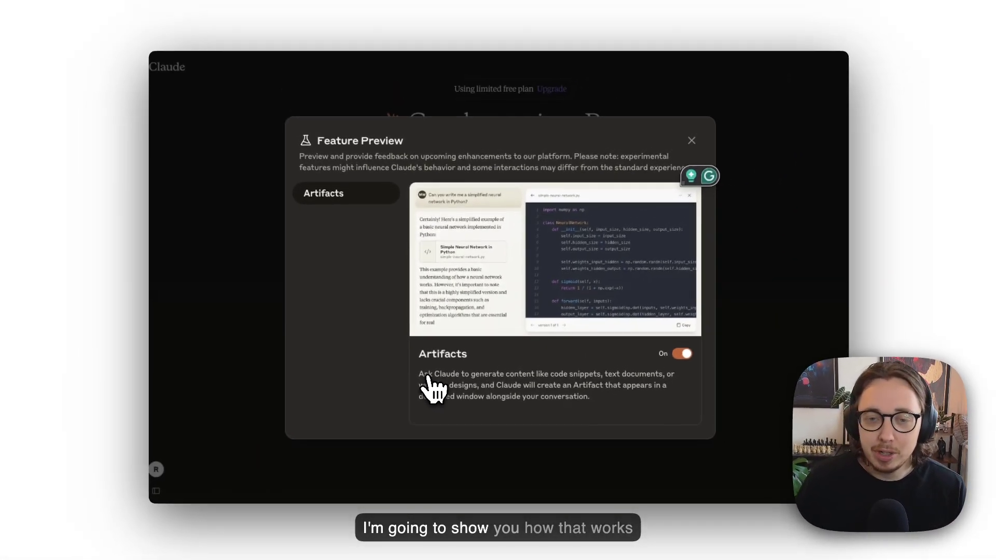
pyautogui.click(688, 145)
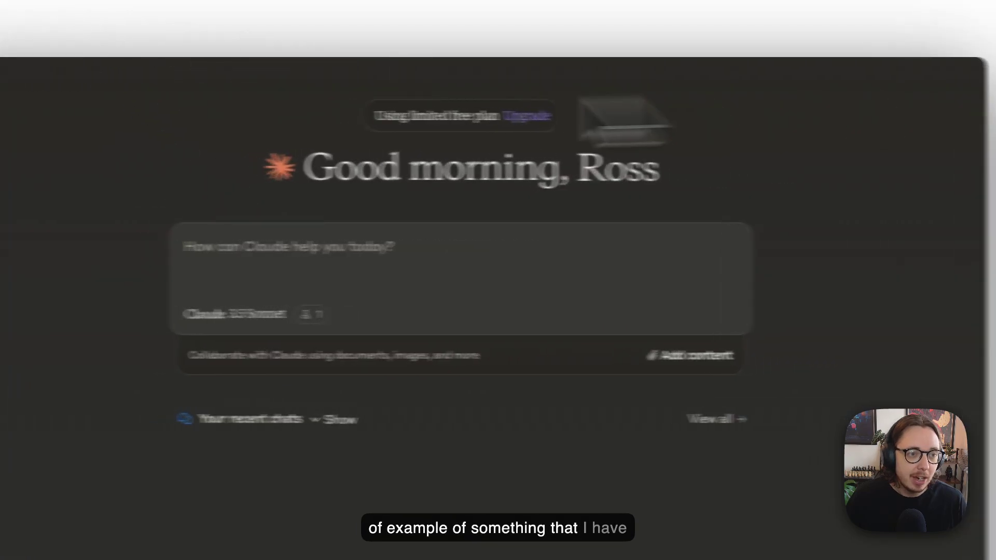
# Open the 'AI Learning Resource Sharing App' chat and highlight its original app prompt
pyautogui.click(46, 158)
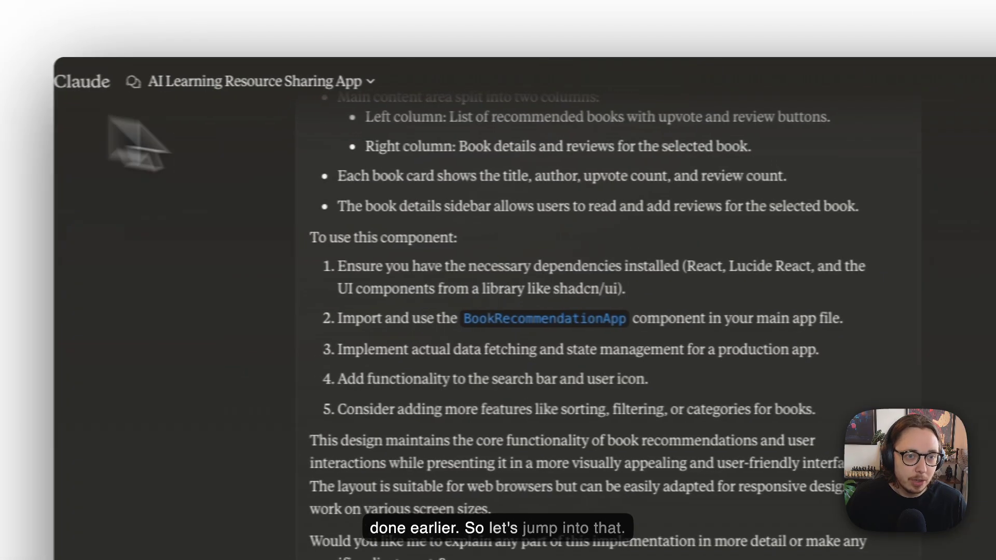
pyautogui.scroll(15, 472, 306)
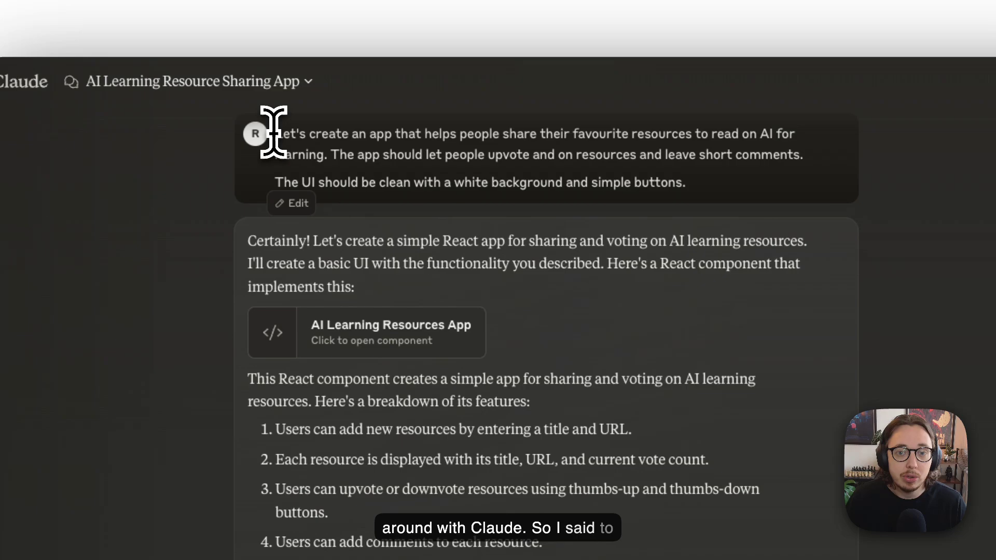
pyautogui.moveTo(363, 159); pyautogui.dragTo(690, 157)
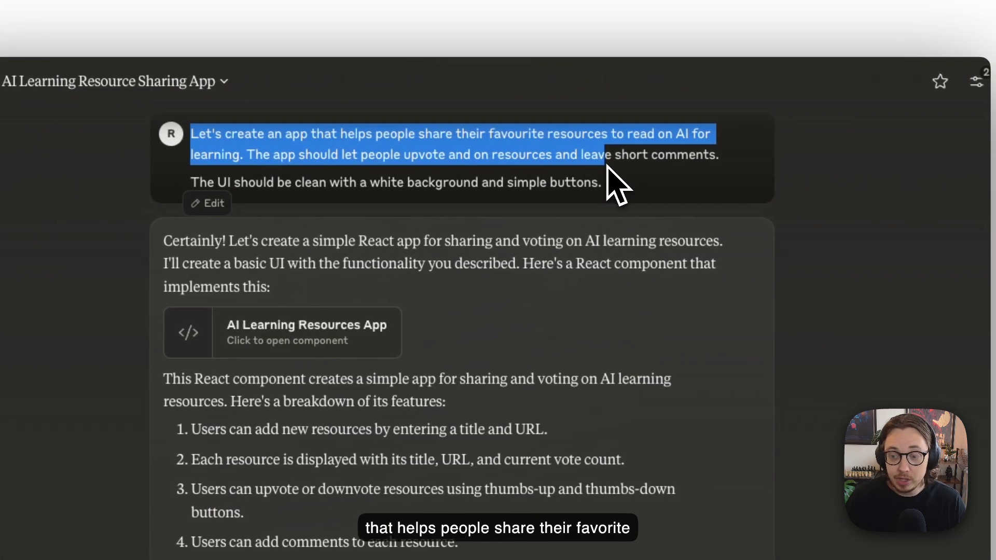
pyautogui.moveTo(628, 163); pyautogui.dragTo(633, 177)
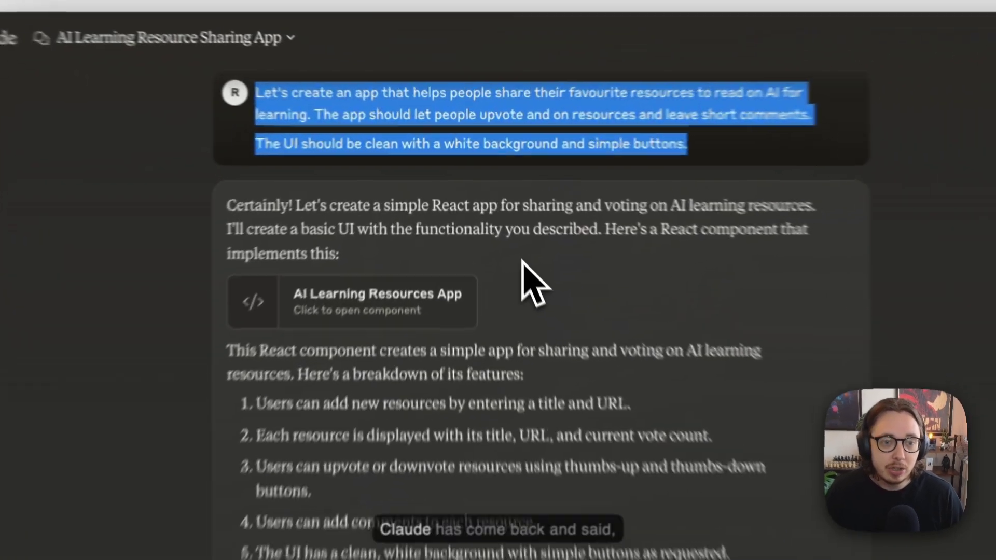
pyautogui.click(479, 206)
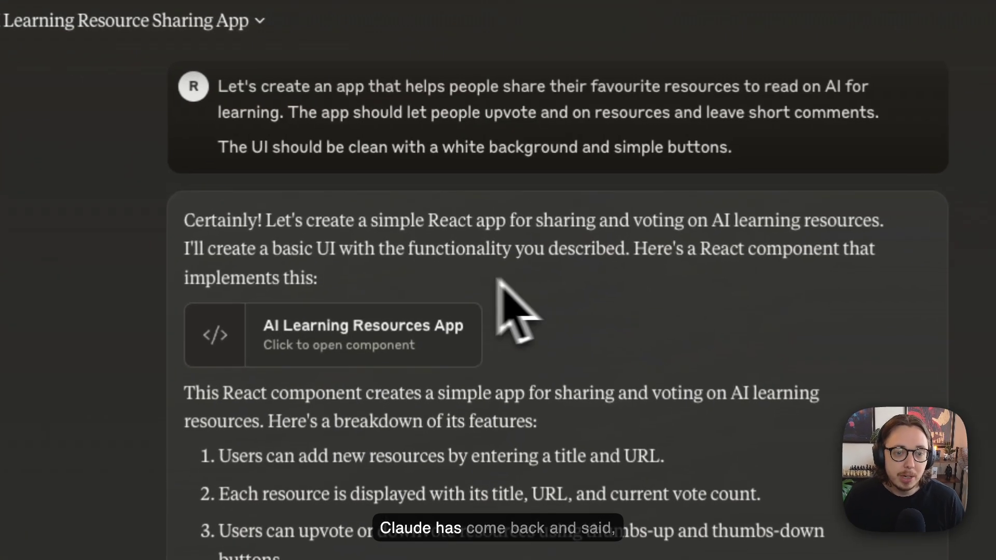
pyautogui.scroll(-2, 430, 277)
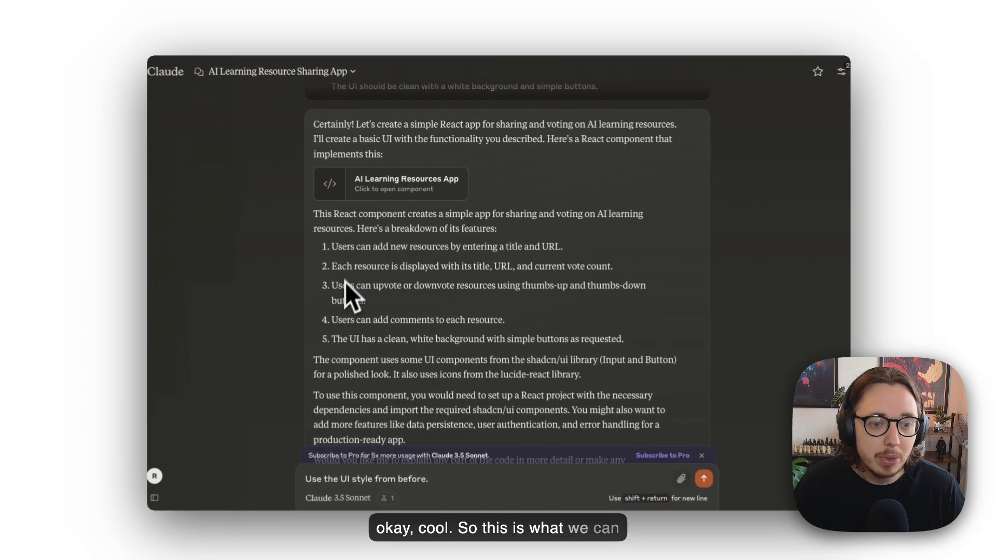
pyautogui.scroll(-5, 344, 280)
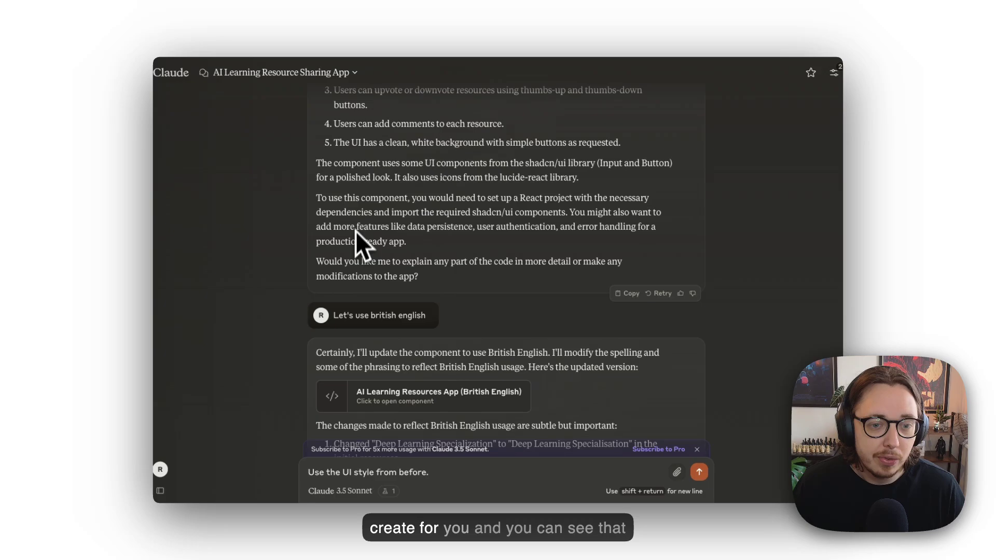
pyautogui.scroll(4, 355, 229)
pyautogui.scroll(1, 360, 236)
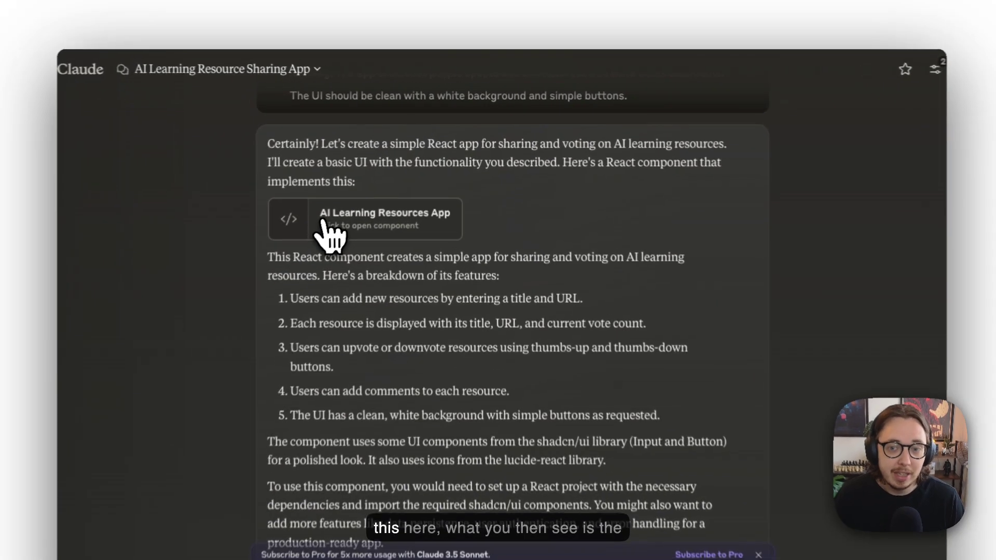
# Open the AI Learning Resources App preview, inspect its source code, then return to the preview
pyautogui.click(366, 201)
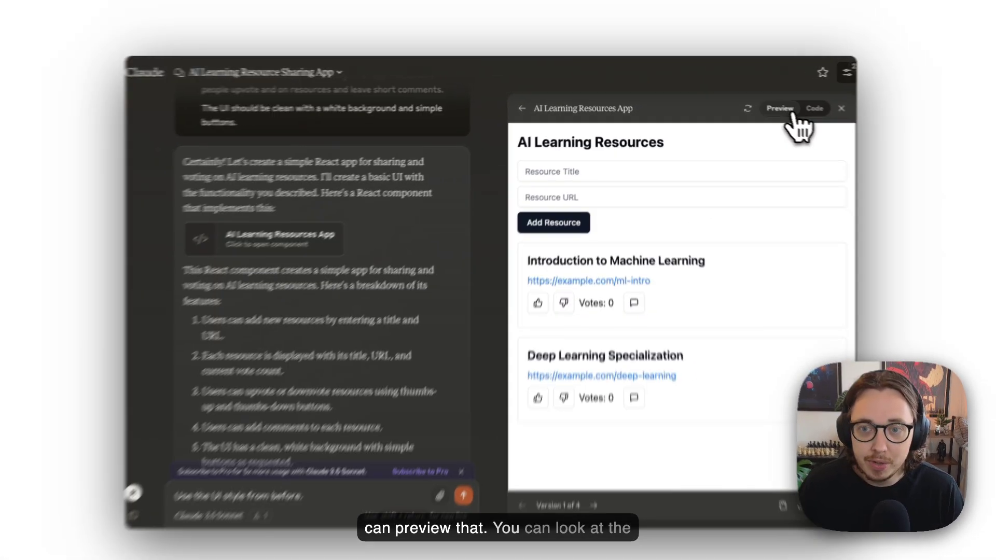
pyautogui.click(803, 106)
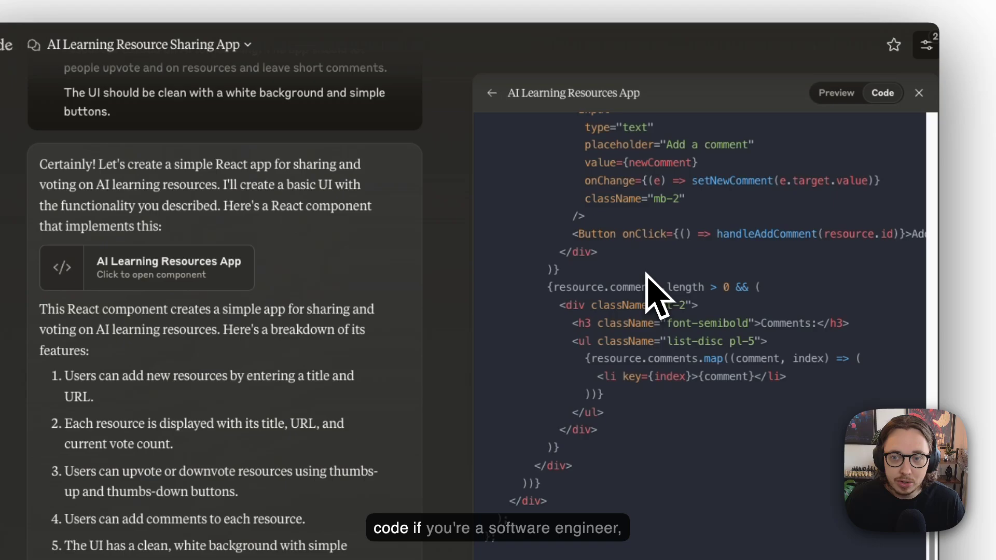
pyautogui.scroll(10, 655, 295)
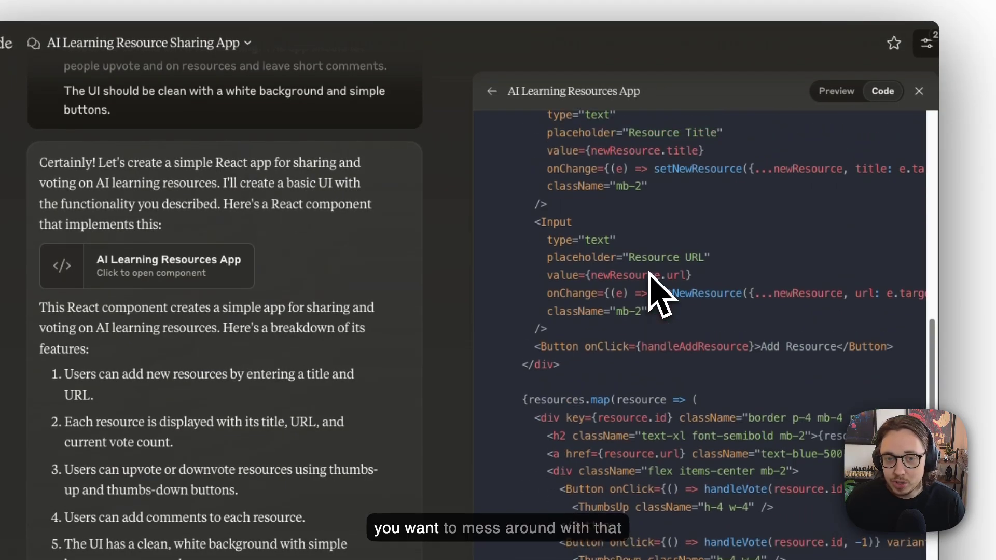
pyautogui.scroll(5, 654, 293)
pyautogui.click(837, 91)
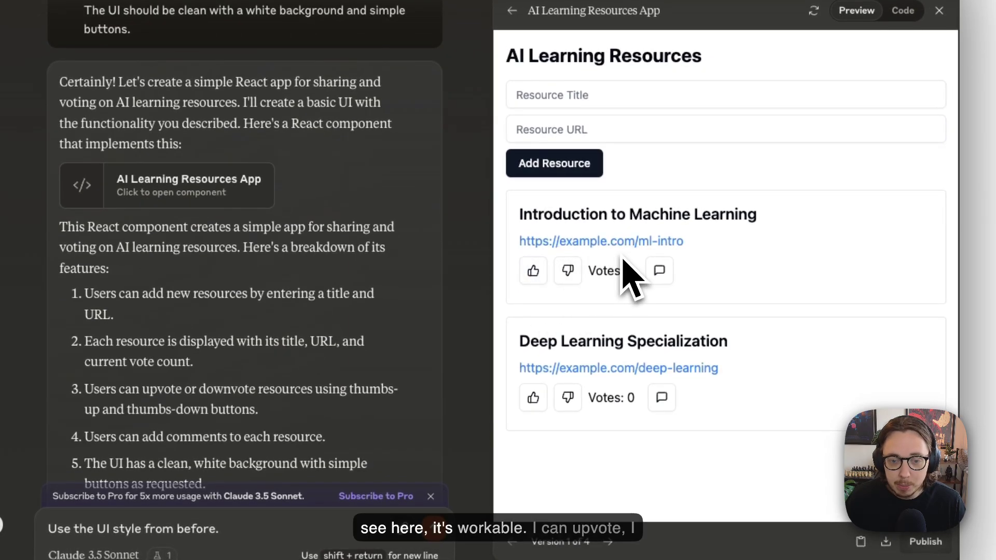
# Downvote Deep Learning Specialization and post a 'sad' comment on Introduction to Machine Learning
pyautogui.click(568, 397)
pyautogui.click(658, 272)
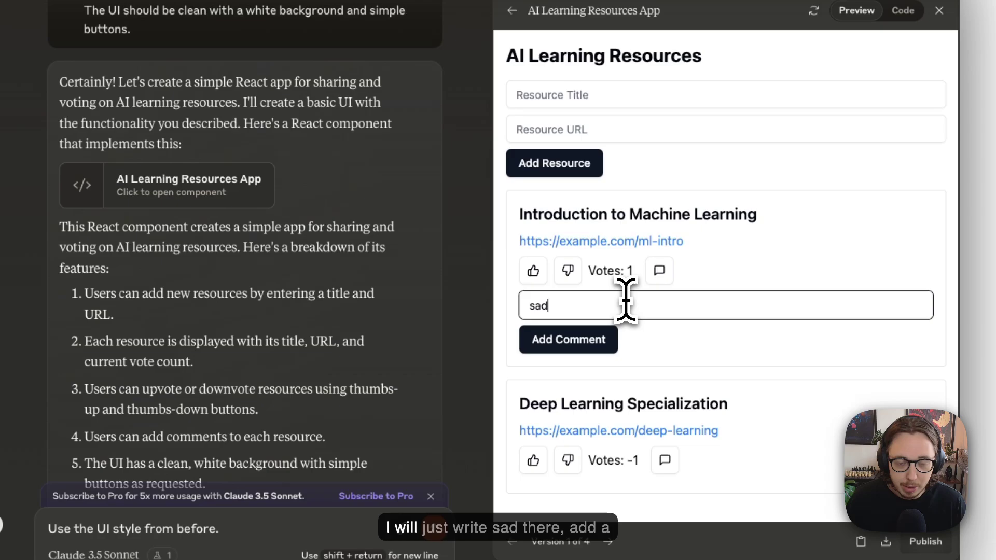
pyautogui.click(602, 341)
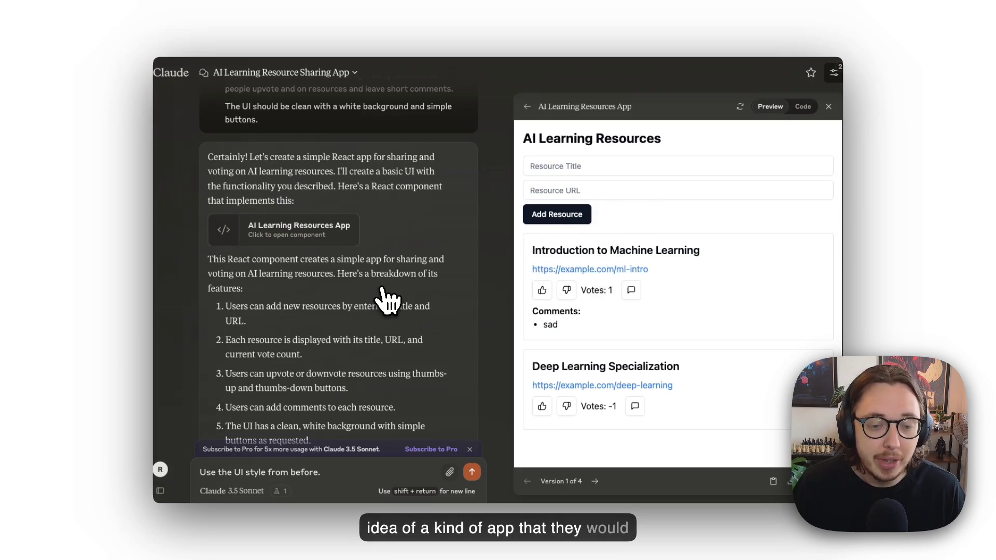
# Preview the version titled 'Interesting AI Resources For Learning and Education' with votes reset to 0
pyautogui.scroll(-10, 387, 299)
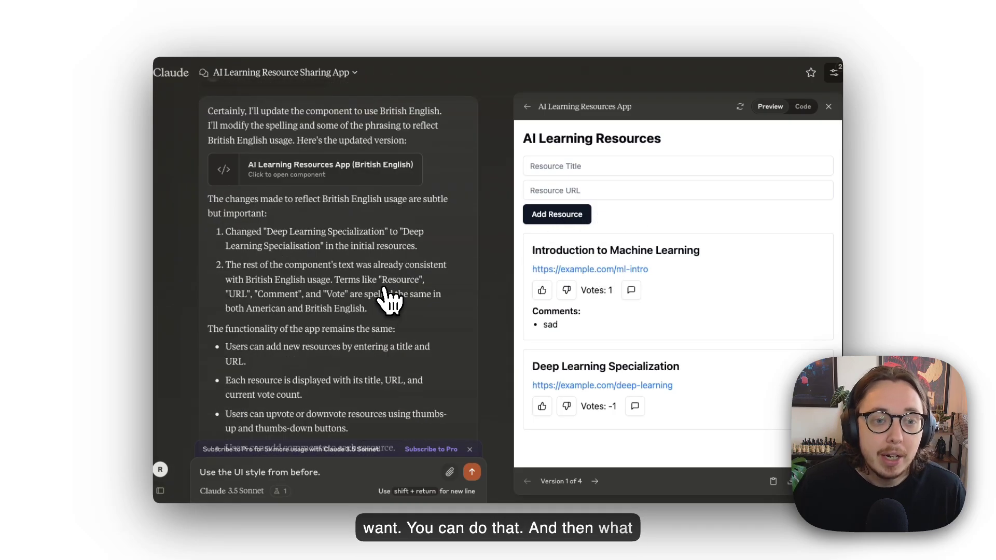
pyautogui.scroll(-8, 347, 231)
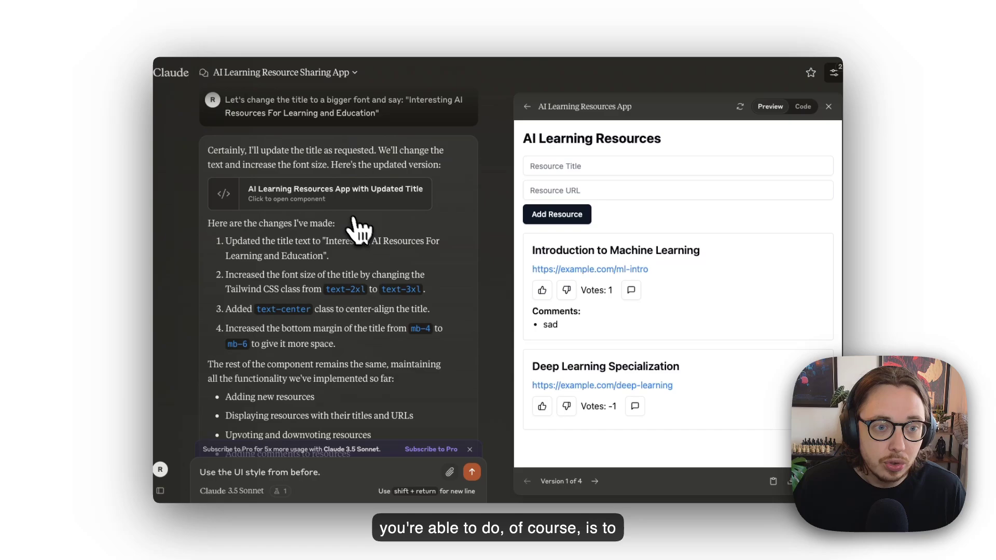
pyautogui.scroll(1, 370, 198)
pyautogui.scroll(1, 369, 197)
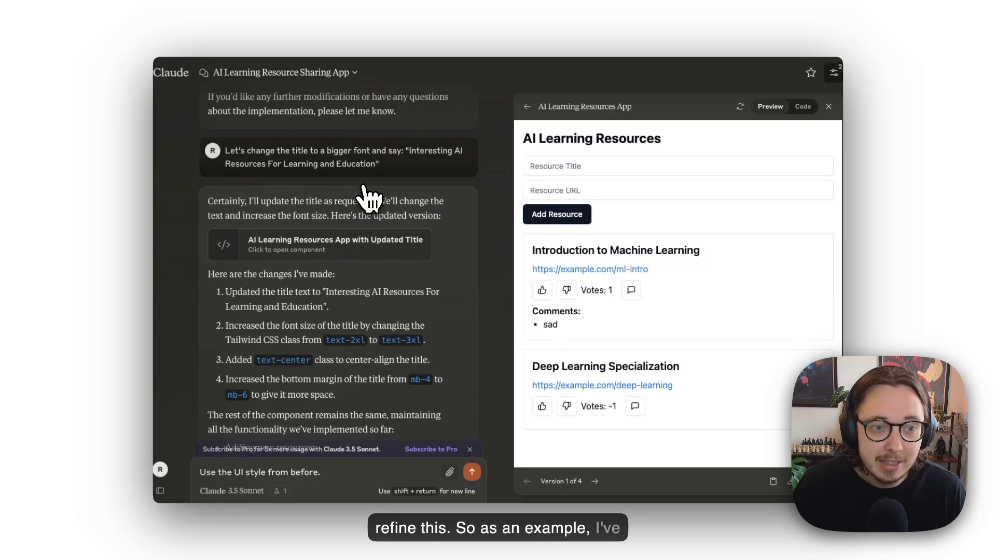
pyautogui.click(397, 249)
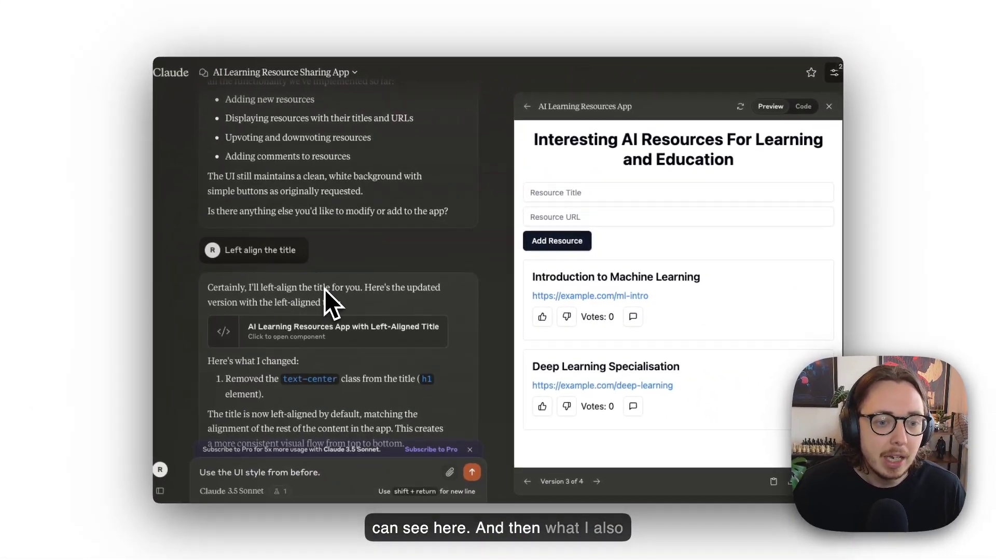
pyautogui.scroll(-6, 325, 289)
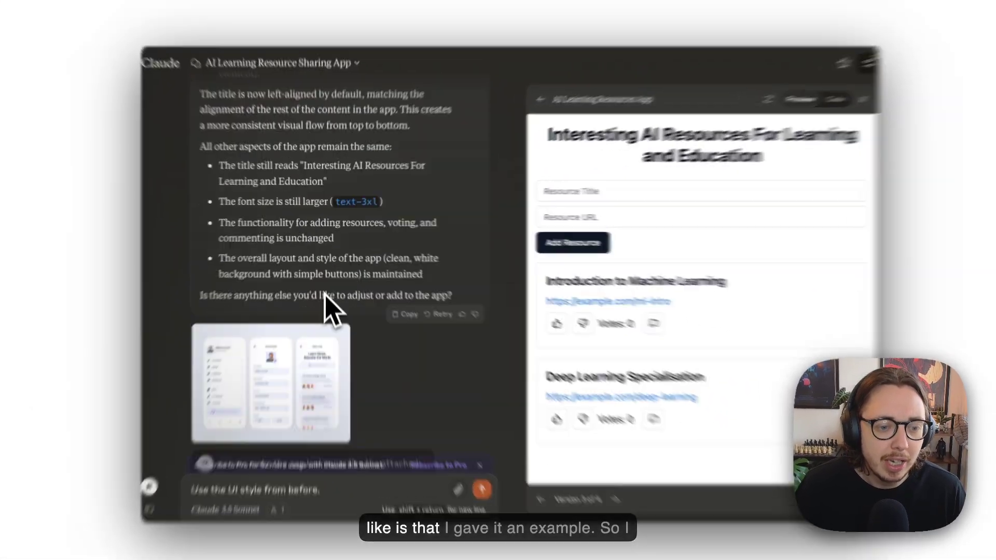
pyautogui.scroll(-3, 325, 289)
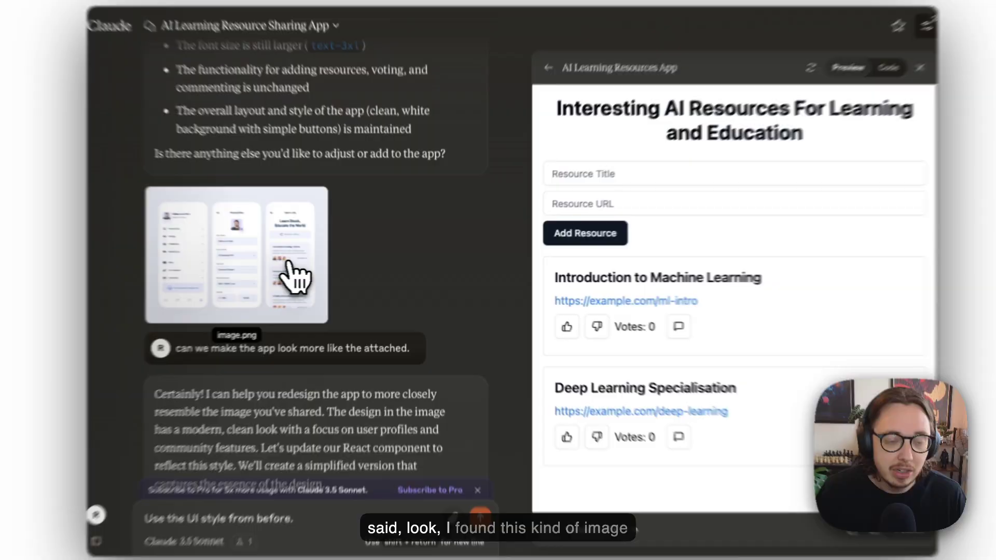
# View the attached reference image enlarged, then close it
pyautogui.click(310, 274)
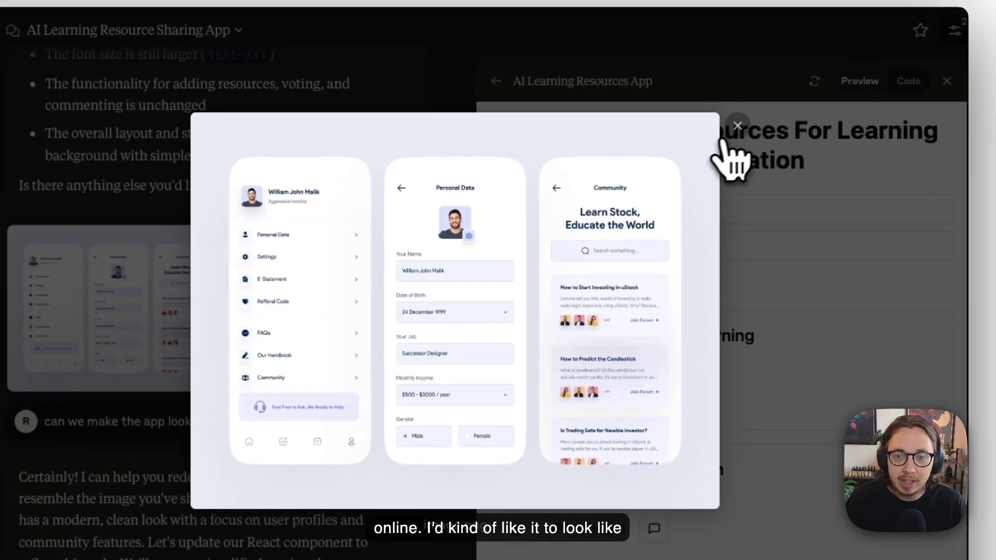
pyautogui.click(729, 134)
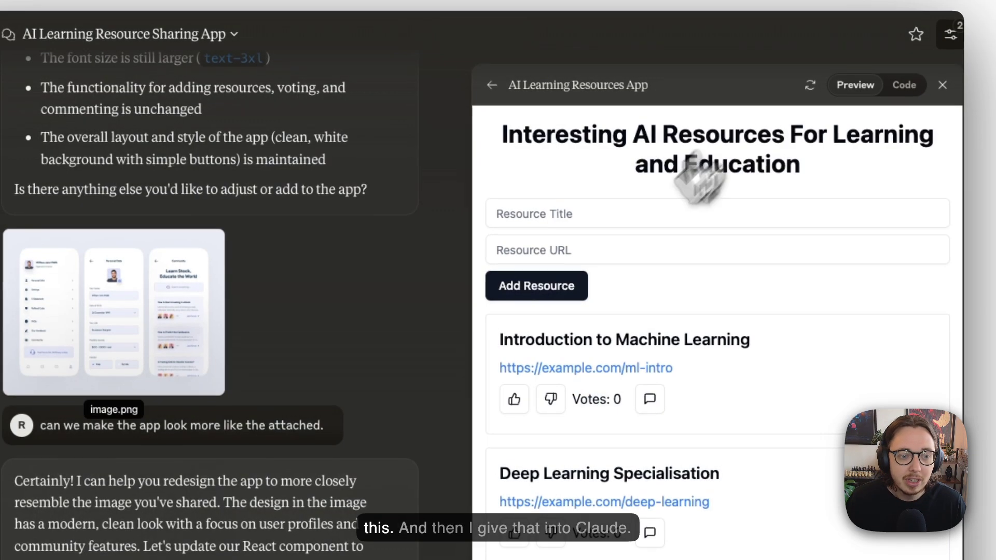
pyautogui.scroll(-2, 278, 355)
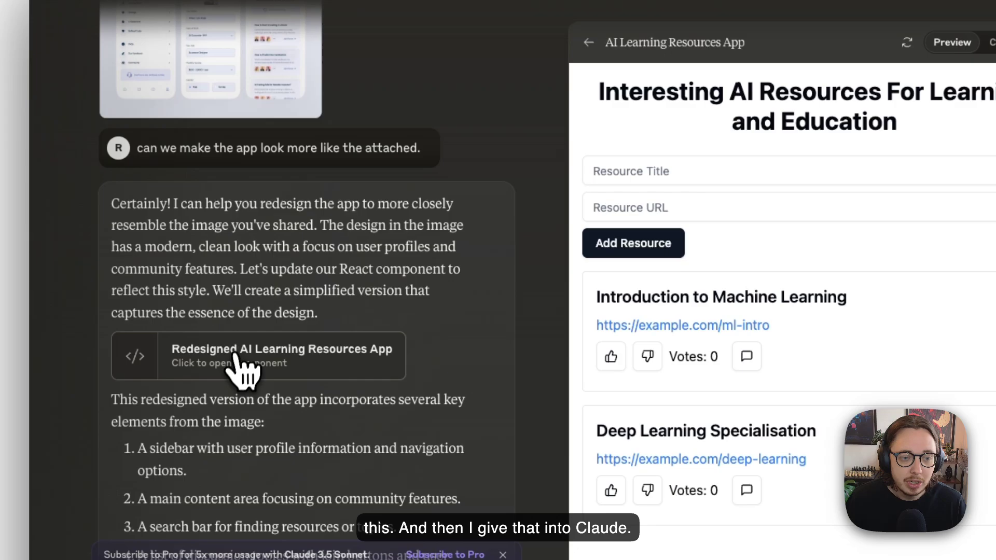
# Preview the Redesigned AI Learning Resources App headed 'Learn Stock, Educate the World'
pyautogui.click(332, 351)
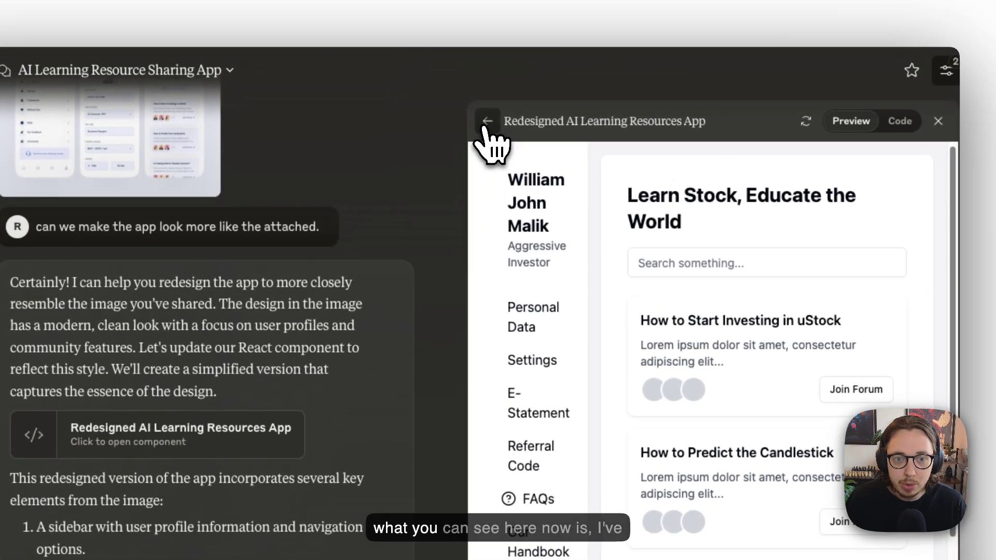
pyautogui.click(488, 122)
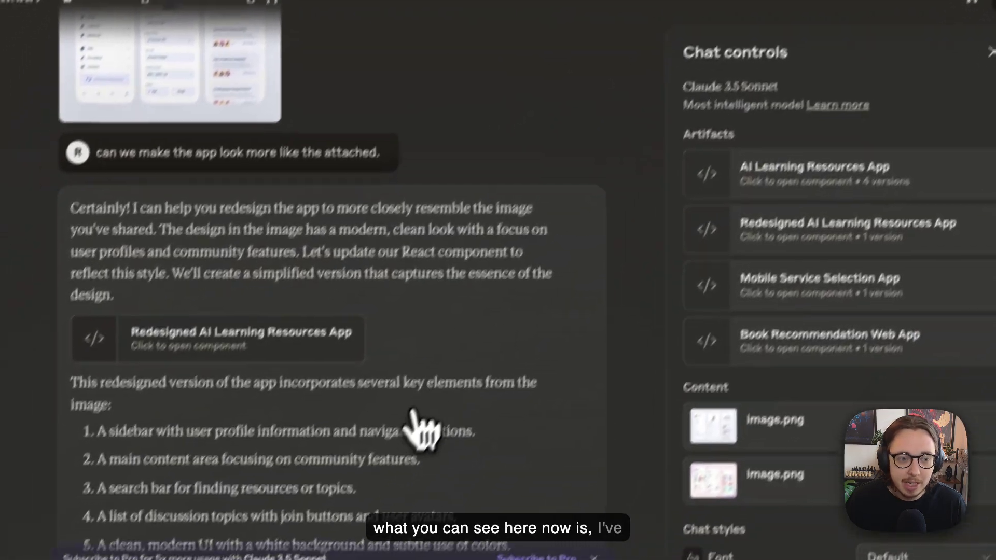
pyautogui.click(254, 430)
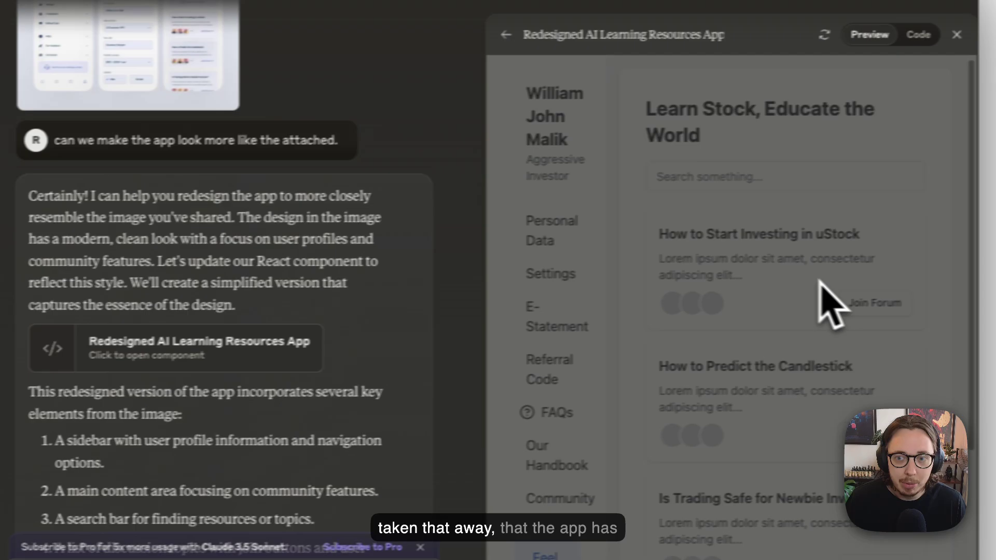
pyautogui.scroll(-2, 763, 277)
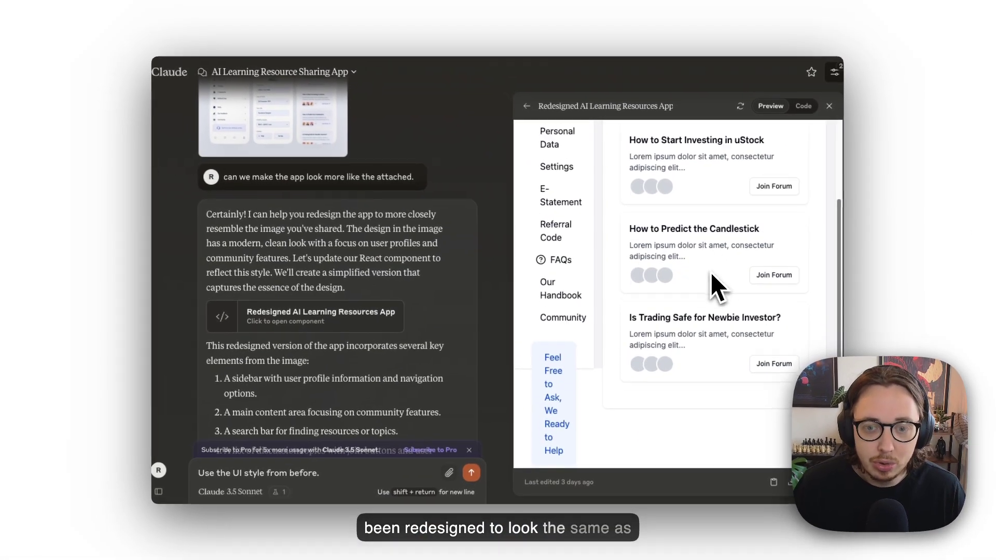
pyautogui.scroll(4, 747, 291)
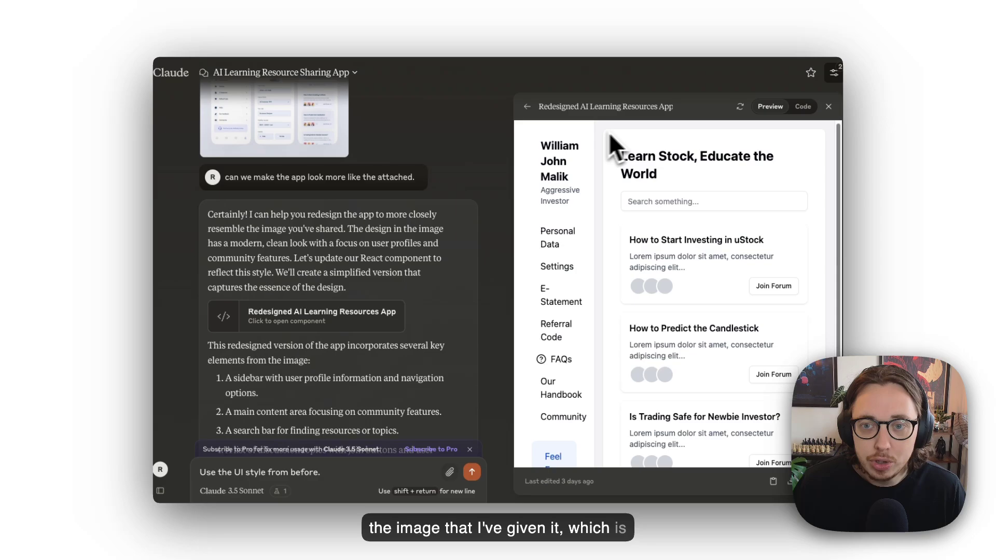
pyautogui.scroll(-10, 267, 378)
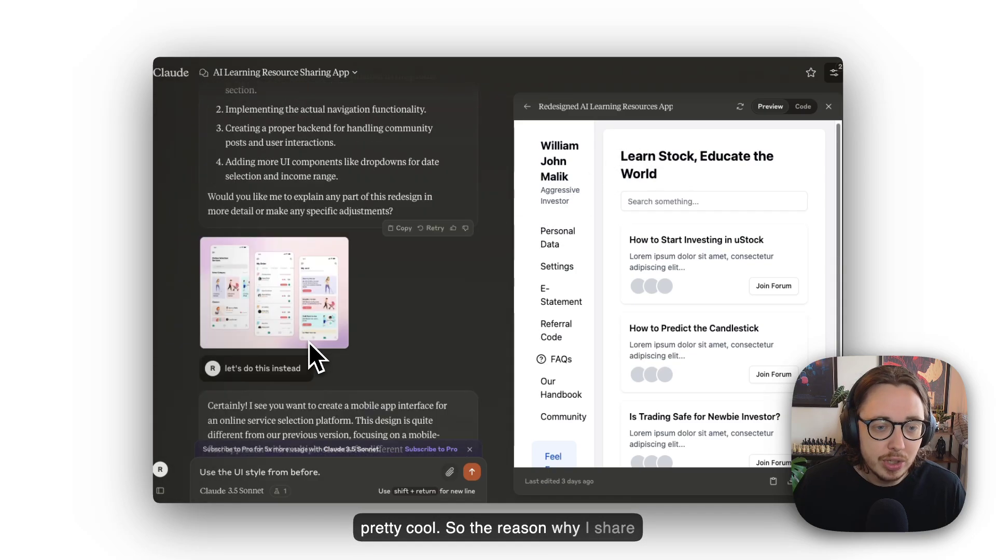
# Enlarge the second reference image to inspect it, then close it
pyautogui.scroll(-2, 309, 342)
pyautogui.scroll(-2, 309, 264)
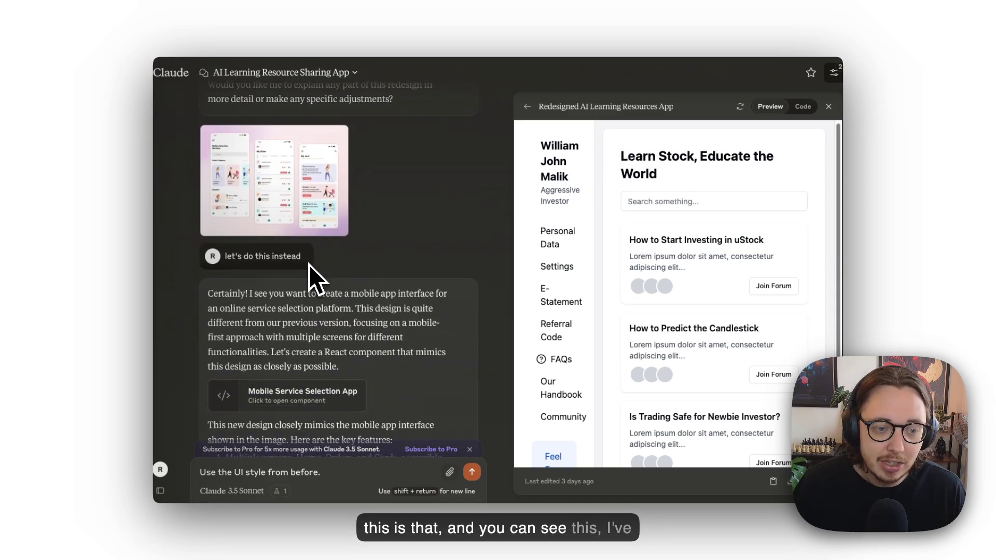
pyautogui.click(294, 224)
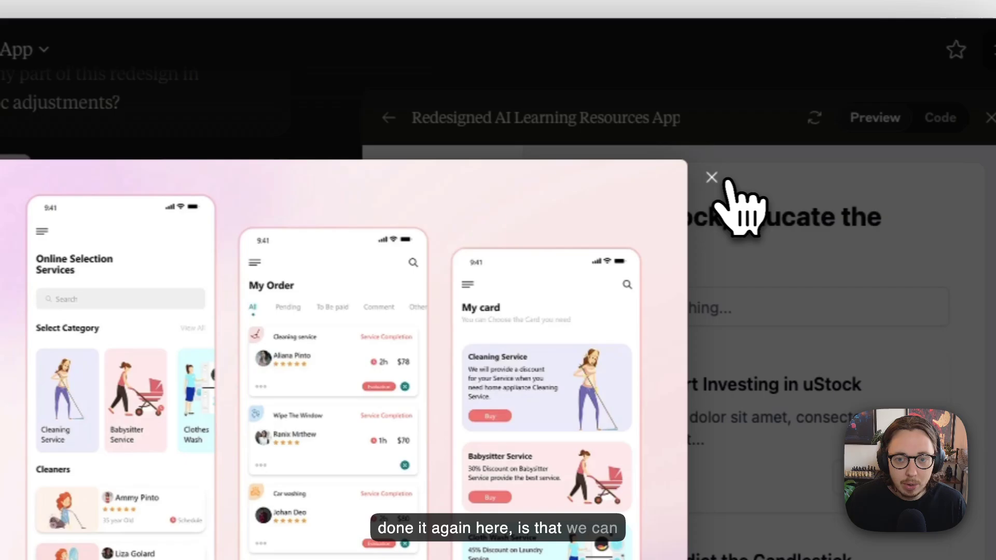
pyautogui.click(712, 177)
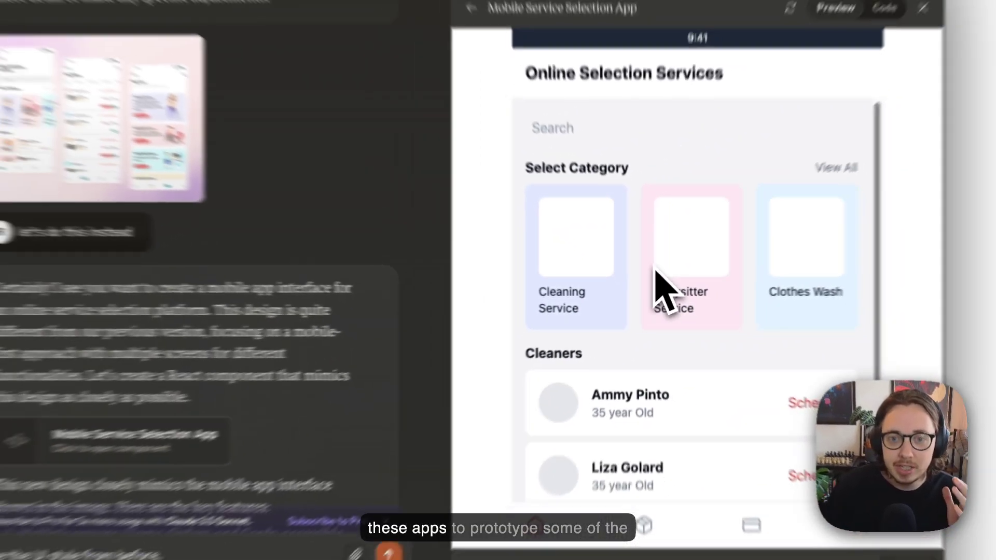
pyautogui.scroll(10, 384, 255)
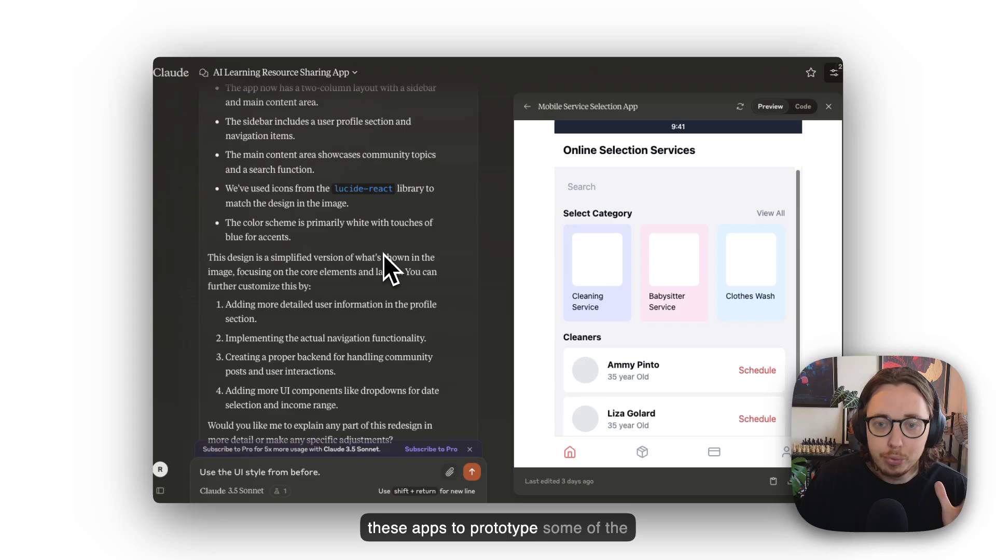
pyautogui.scroll(10, 383, 254)
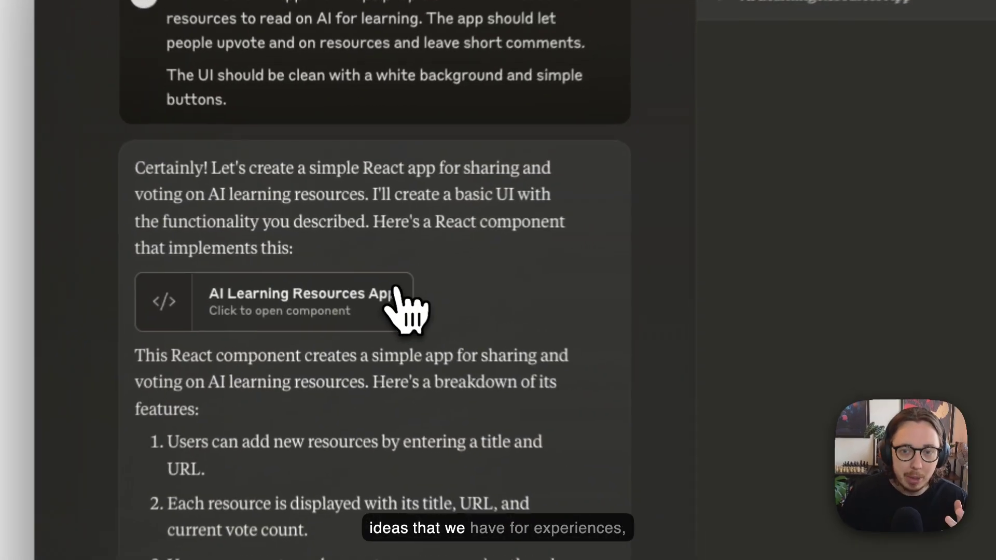
# Reopen the original 'AI Learning Resources App' artifact, version 1 of 4, in the preview
pyautogui.click(397, 290)
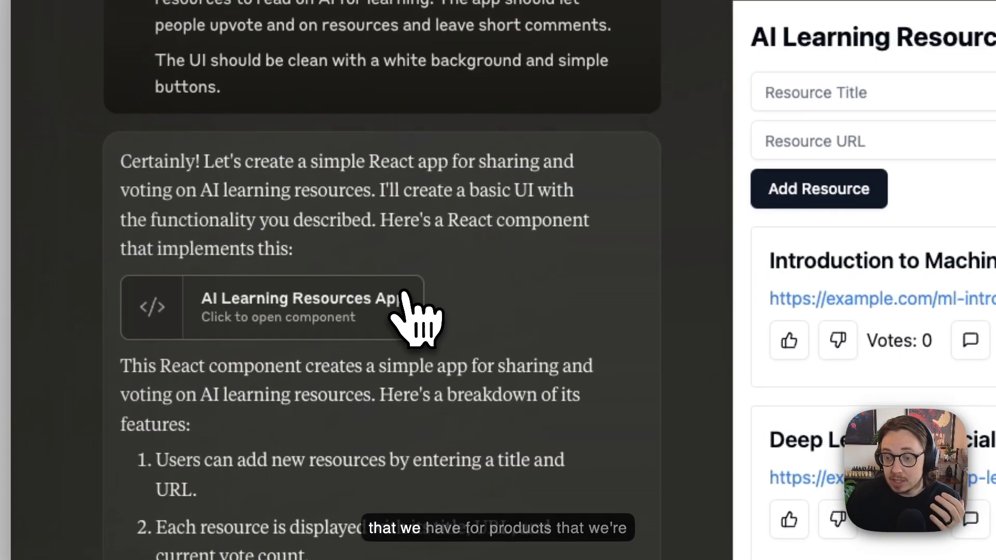